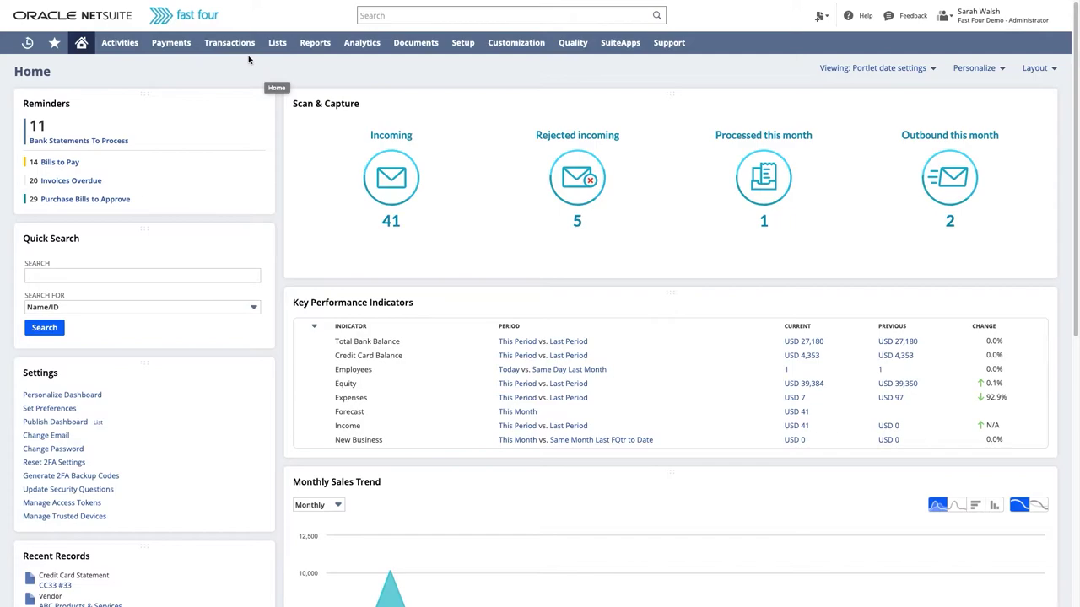
Import the credit card CSV file for account 1057 American Express USD and name the resulting statement October Statement.
mouse_move(242, 41)
mouse_move(251, 109)
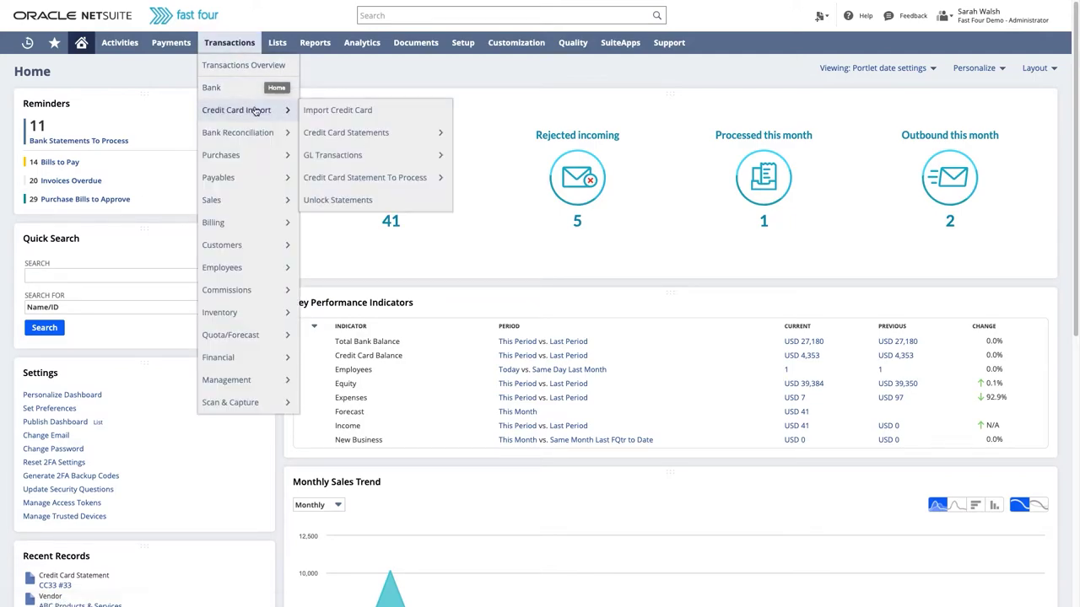
left_click(310, 111)
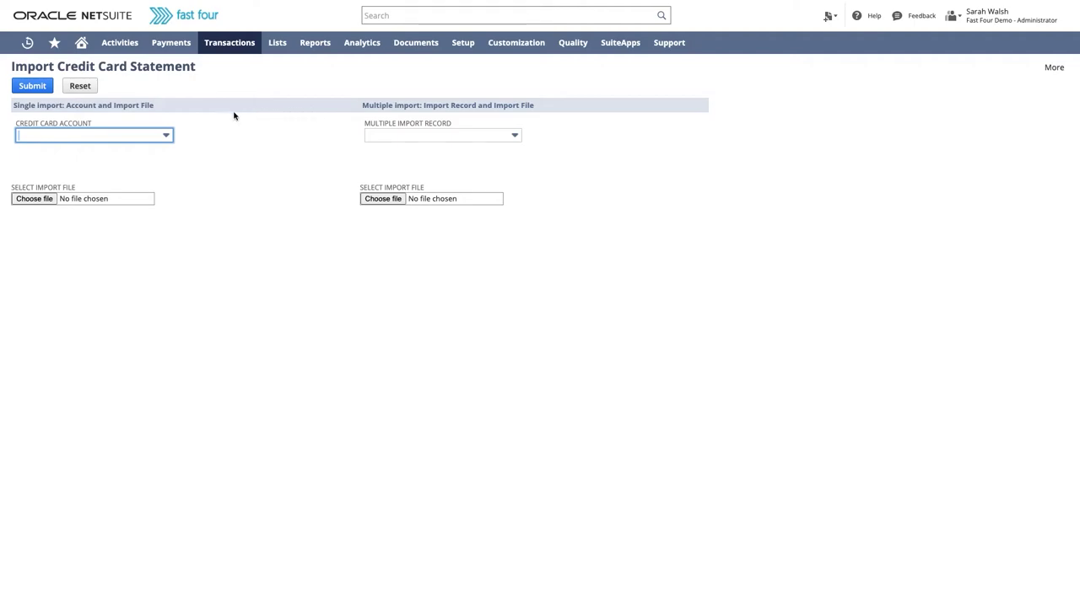
left_click(149, 135)
left_click(84, 246)
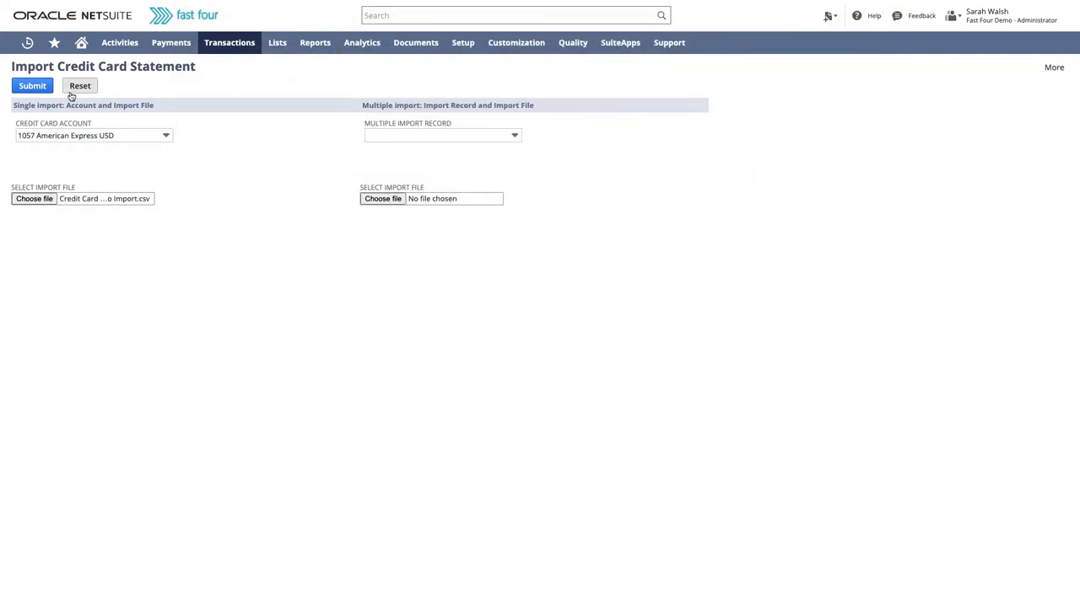
left_click(33, 86)
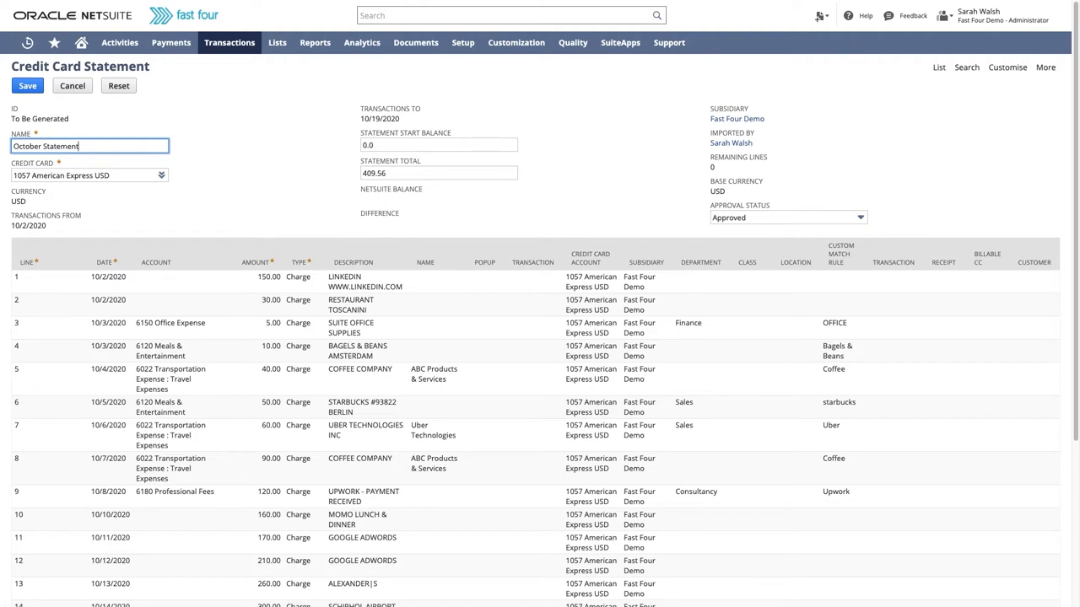
Set line 1 of the statement to account 6132 Recruitment Costs with LinkedIn as the name.
left_click(747, 217)
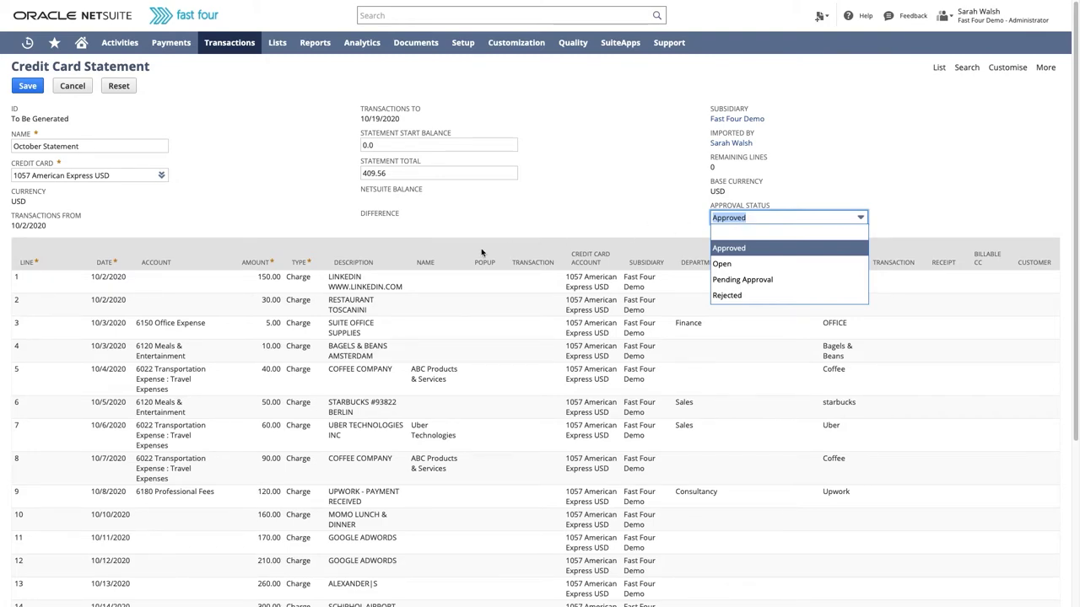
left_click(188, 289)
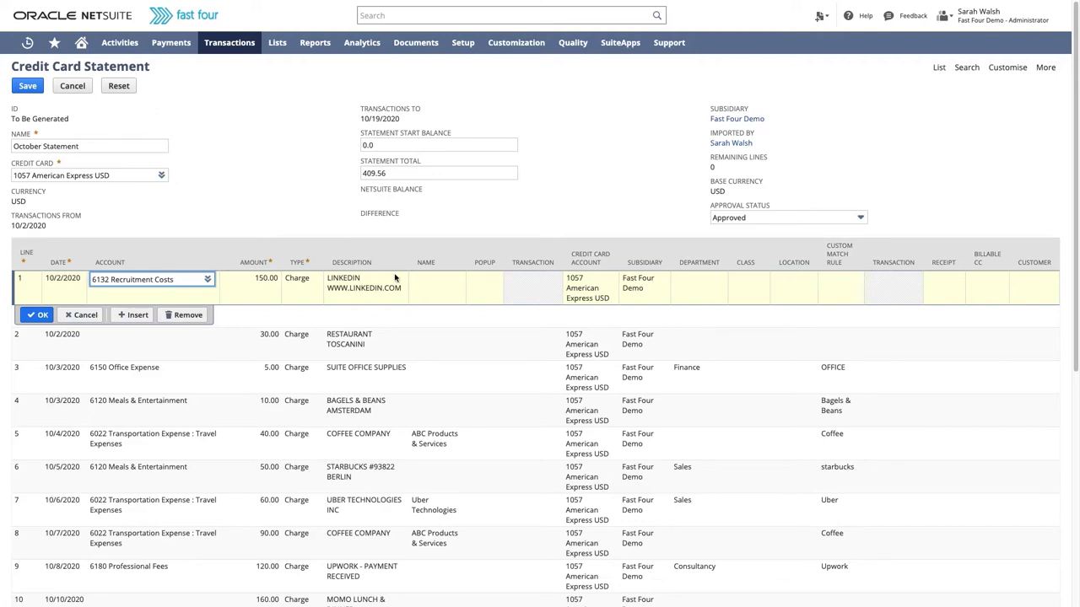
left_click(430, 287)
type("linke")
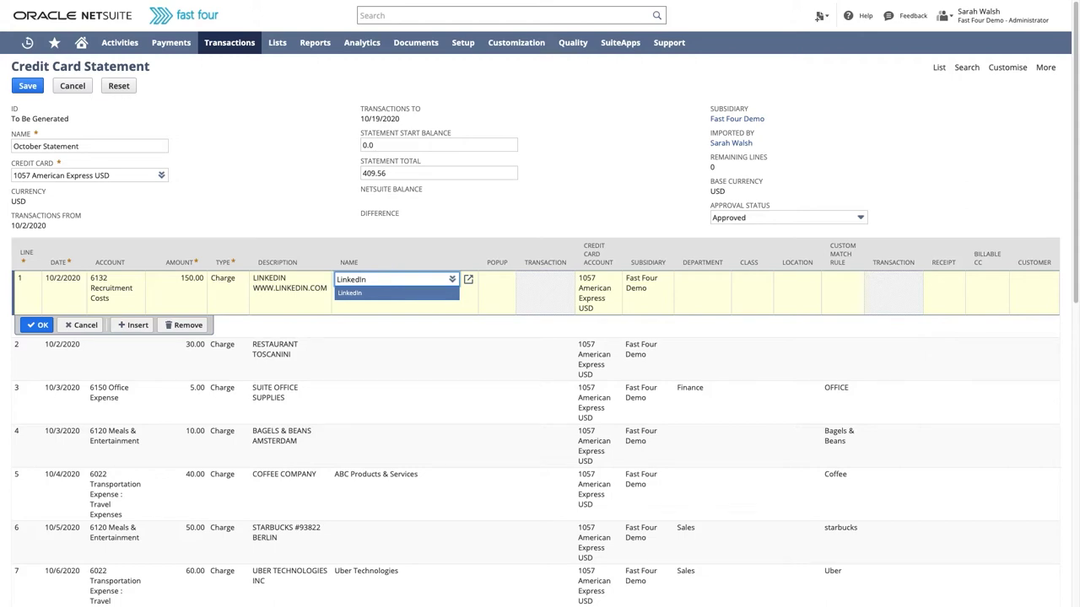
key("Return")
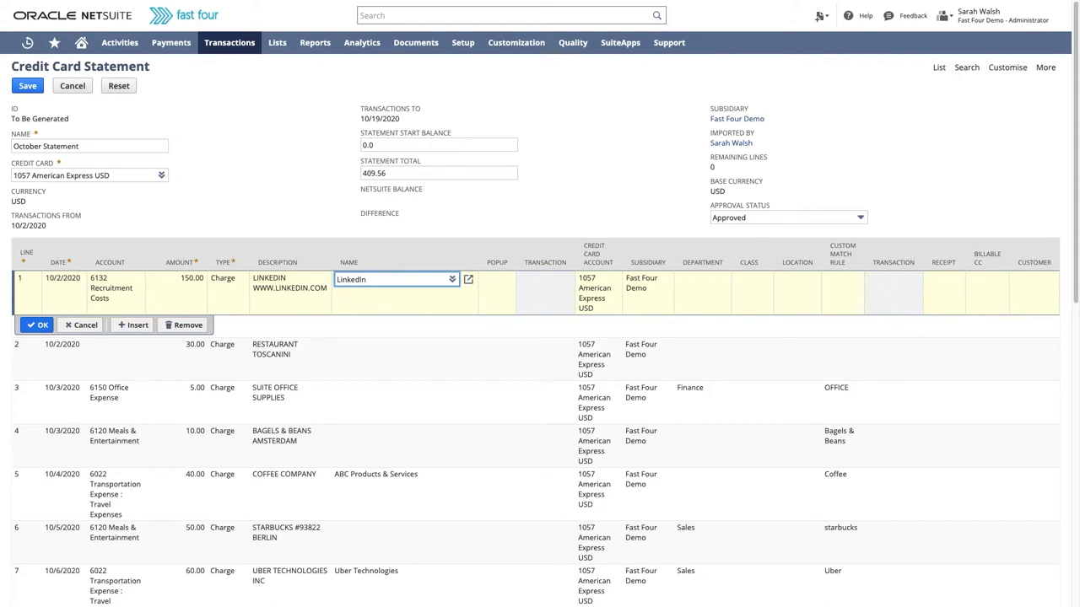
Set the account of line 2, the restaurant charge, to 6120 Meals & Entertainment and open its department choices.
left_click(122, 353)
type("meal")
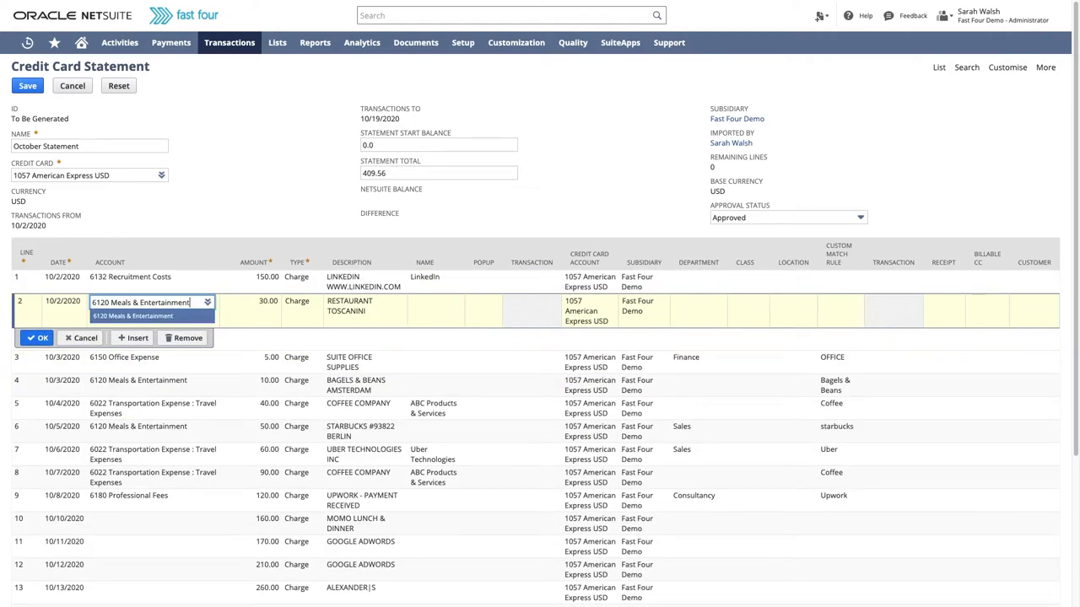
key("Return")
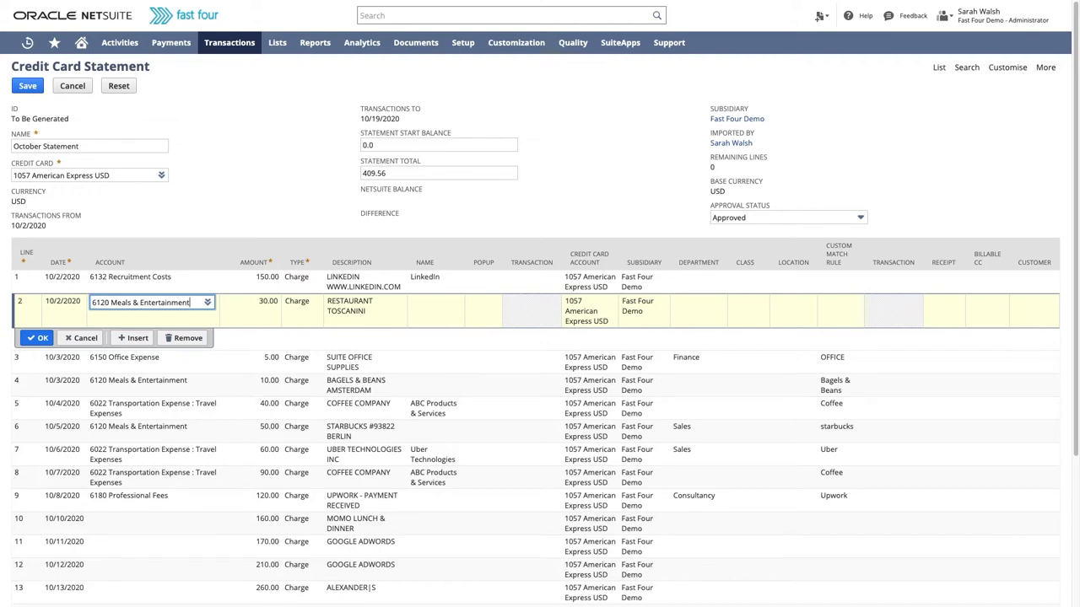
left_click(698, 305)
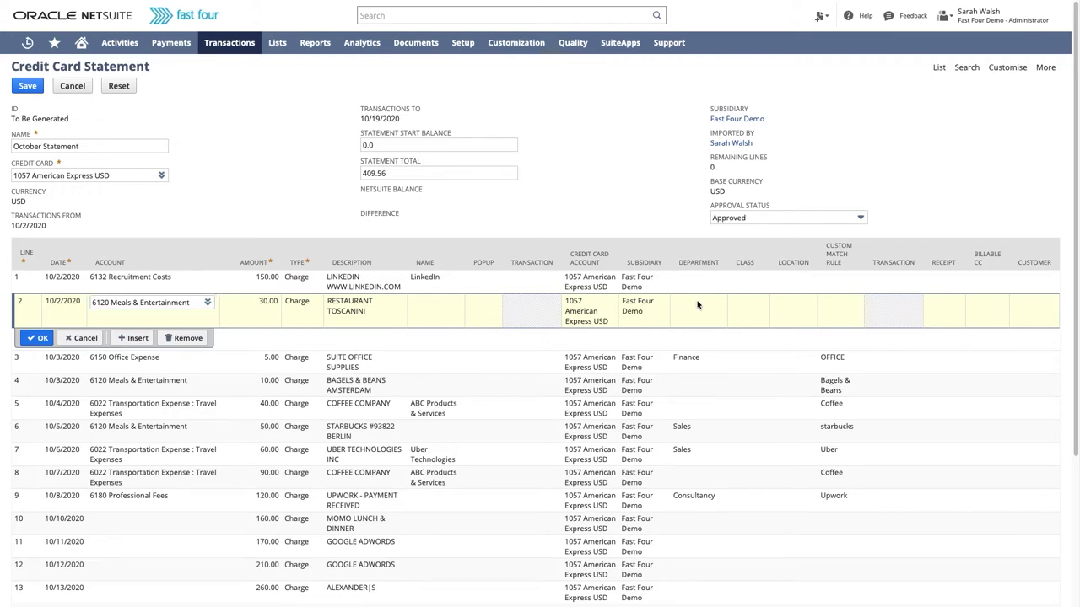
left_click(699, 305)
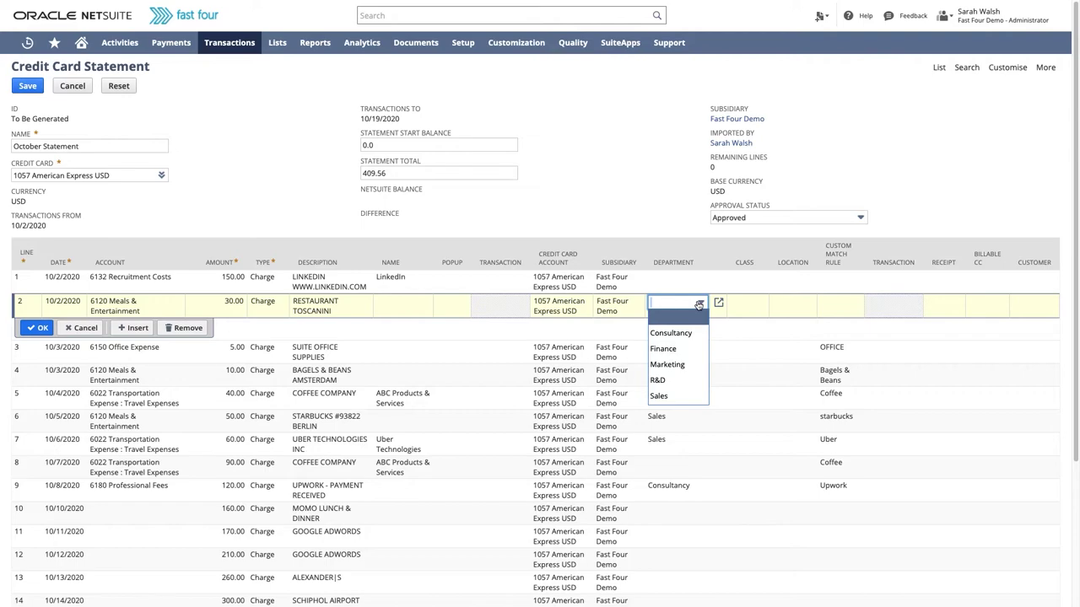
Open the OFFICE custom match rule from line 3 for editing and examine its description condition, account and department.
left_click(164, 360)
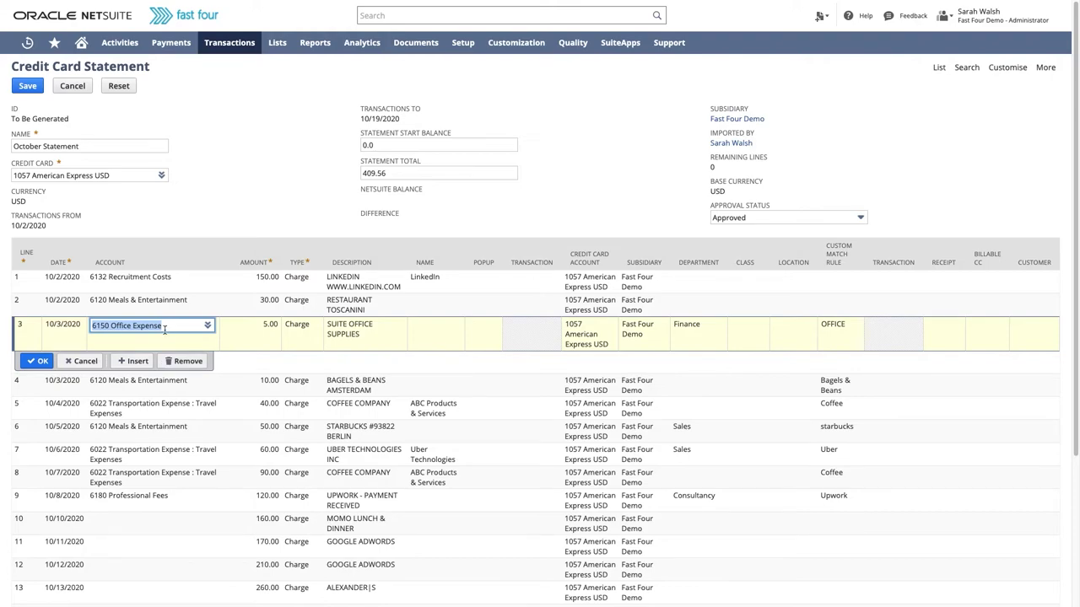
left_click(835, 336)
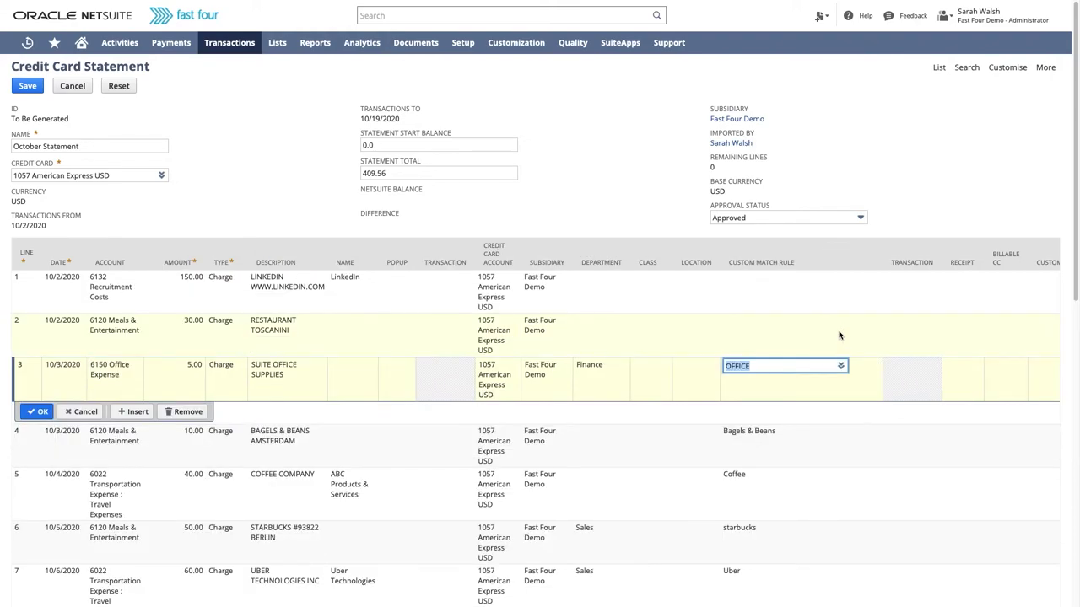
left_click(873, 366)
left_click(28, 105)
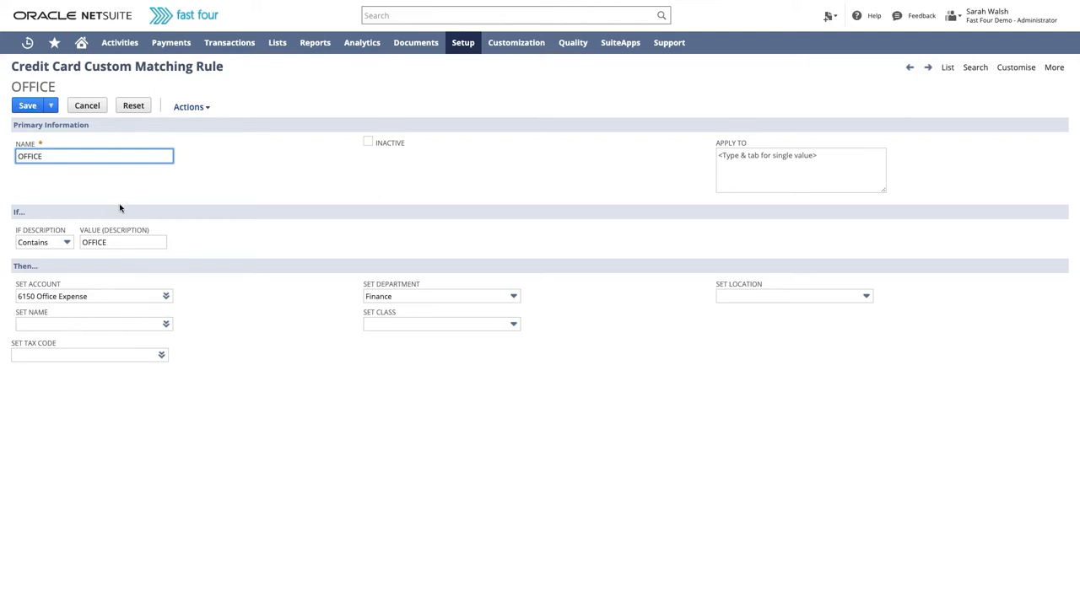
double_click(122, 245)
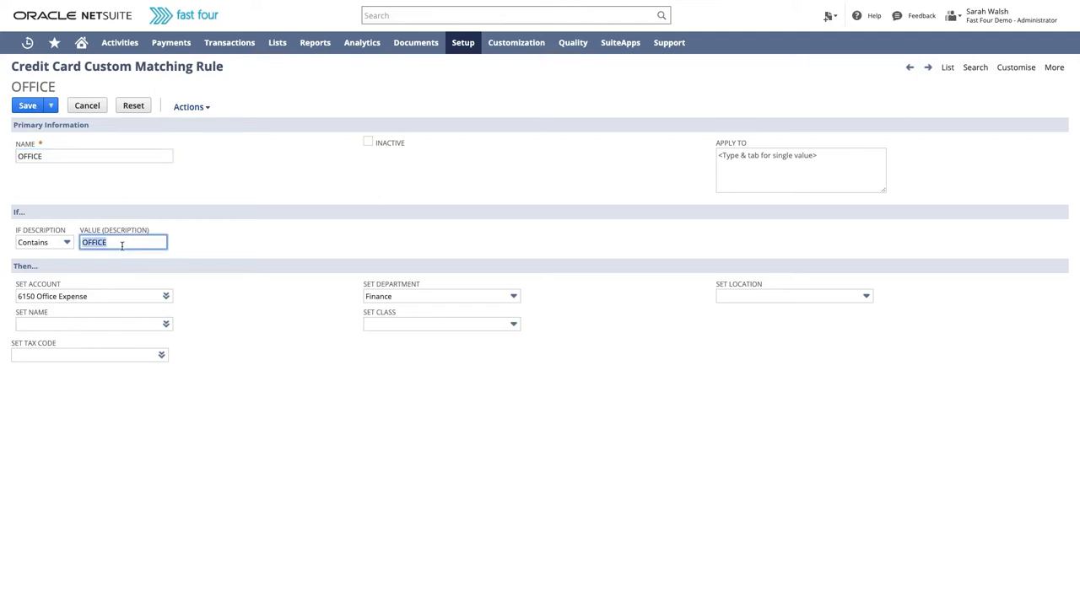
left_click(105, 295)
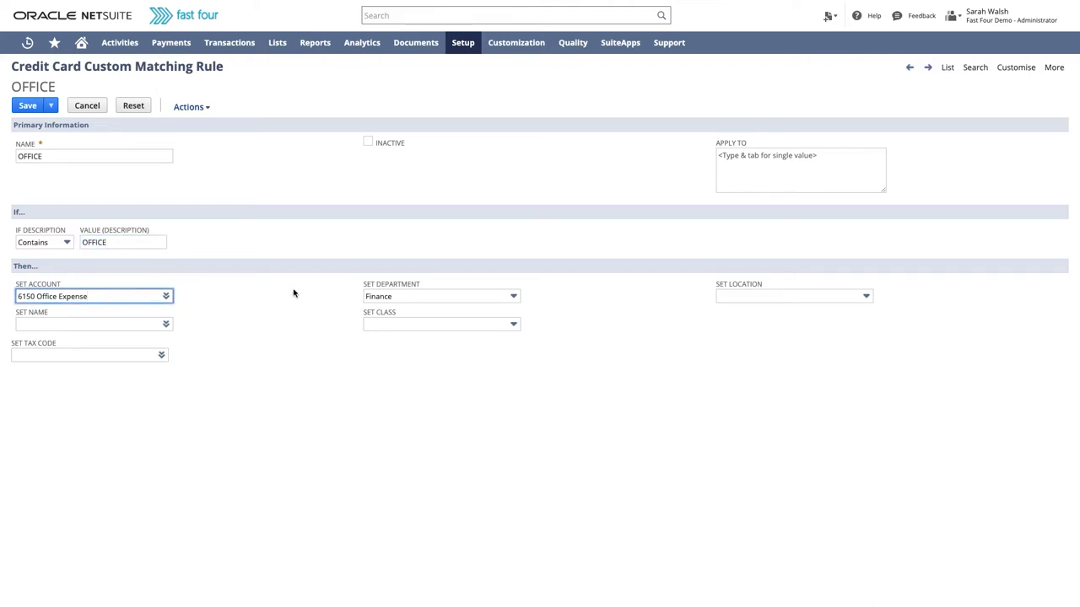
left_click(430, 301)
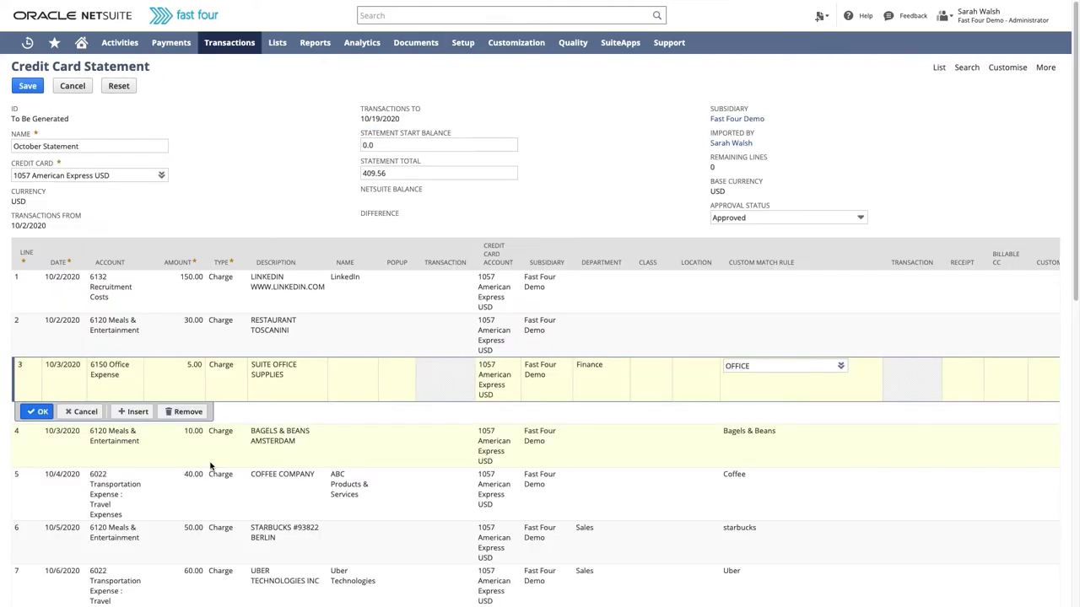
Reselect 1057 American Express USD as the credit card account on line 9, the Upwork payment.
left_click(127, 436)
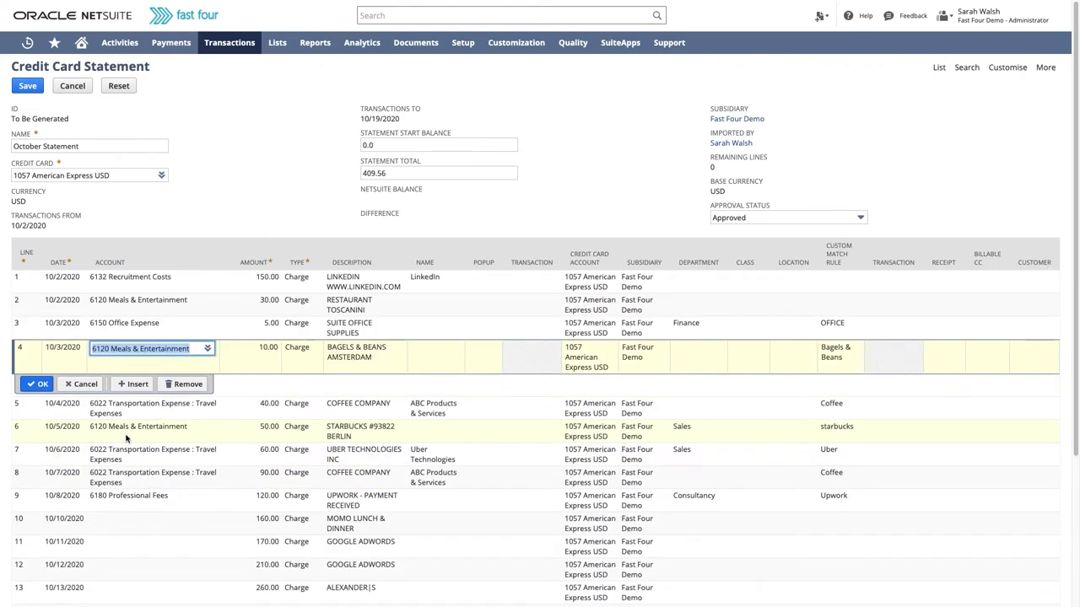
scroll(127, 439, "down", 2)
left_click(131, 423)
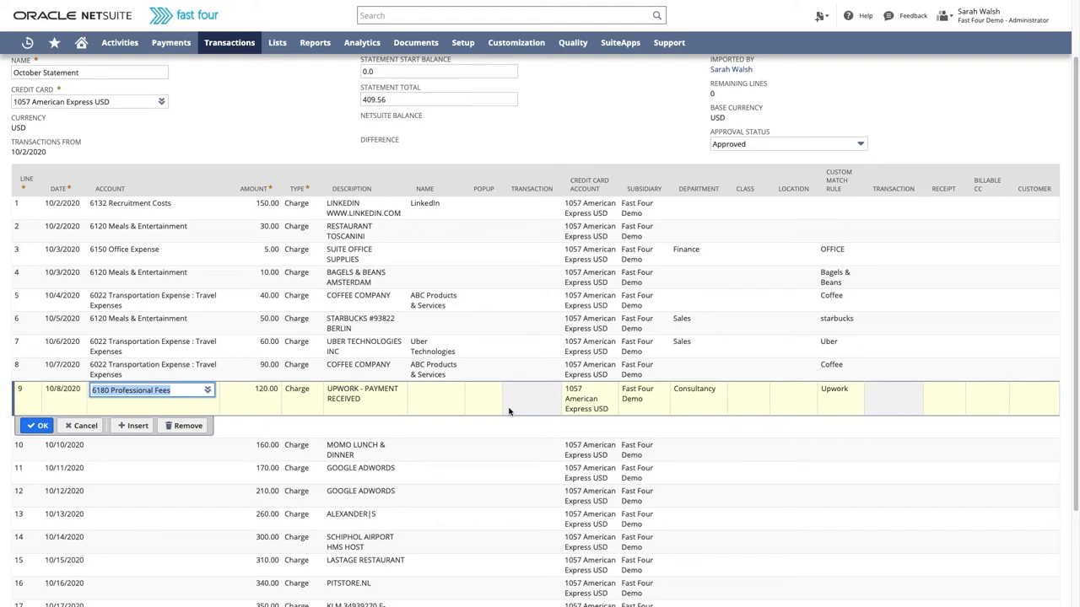
left_click(581, 404)
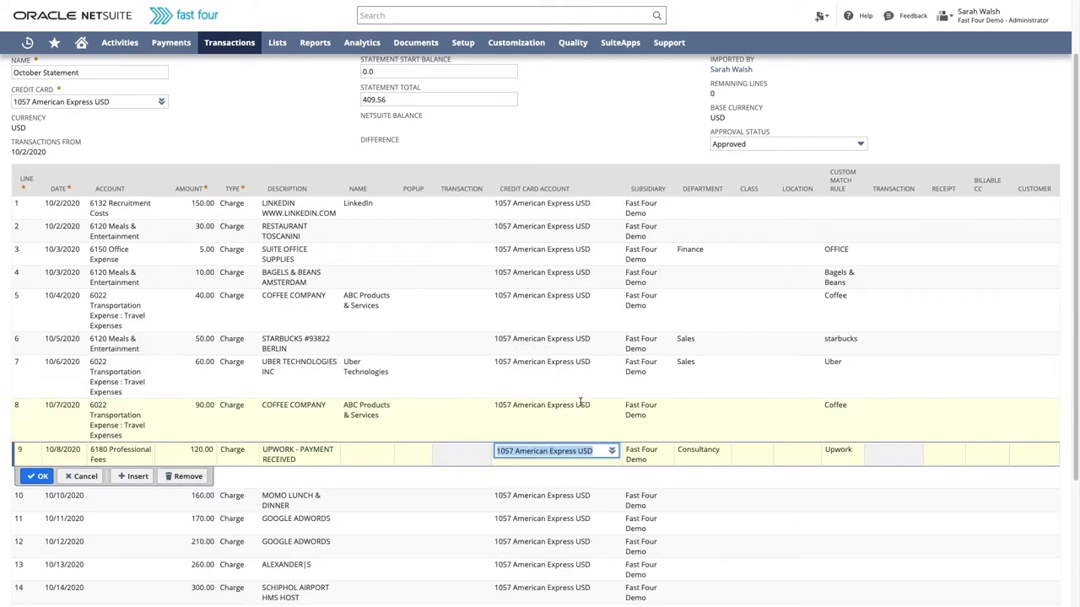
type("105")
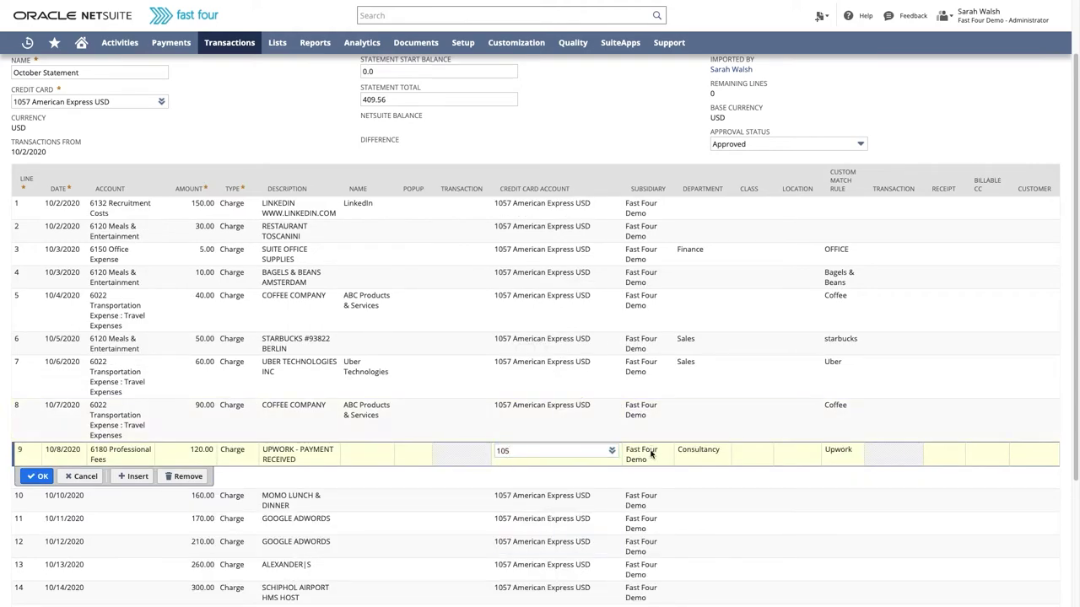
left_click(651, 455)
scroll(347, 469, "down", 2)
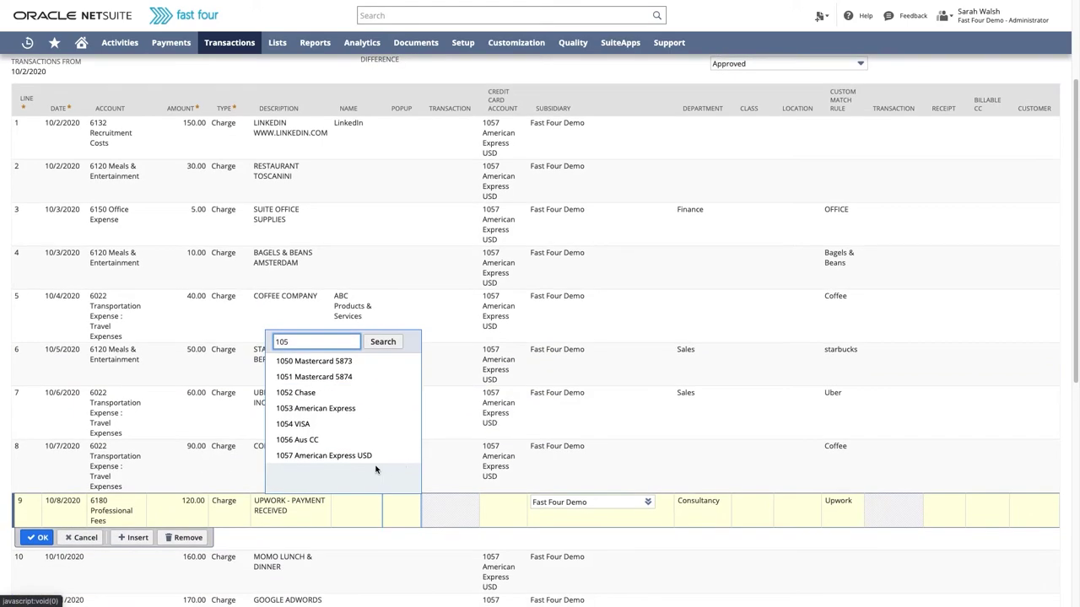
left_click(347, 462)
scroll(595, 520, "down", 1)
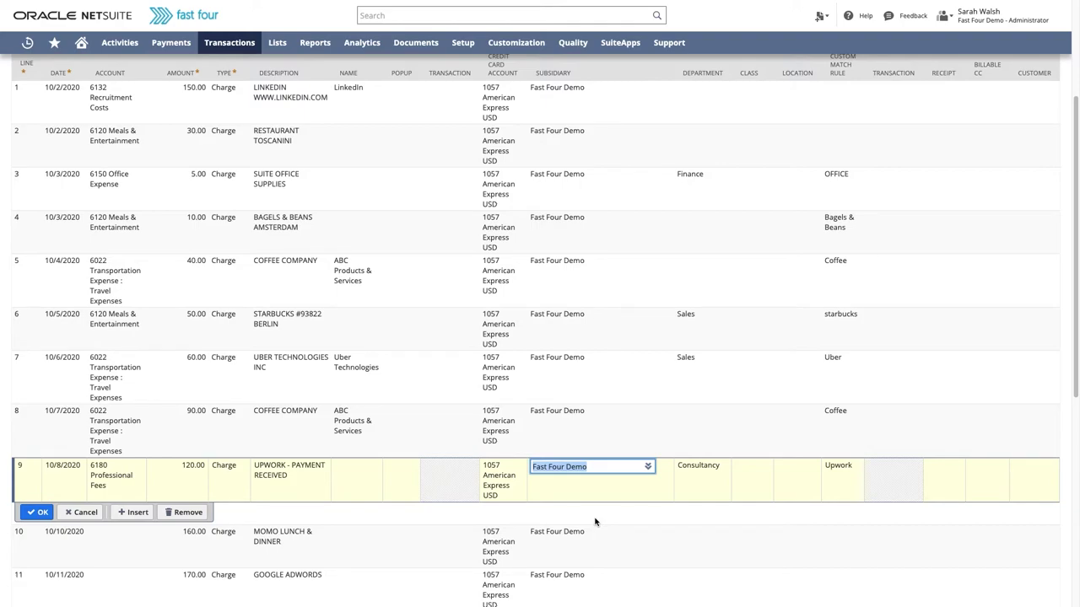
Set the account of line 10 to 6120 Meals & Entertainment and of lines 11 and 12 to 6010 Advertising.
scroll(595, 520, "down", 7)
left_click(136, 266)
type("6120 Meals & Entertainment")
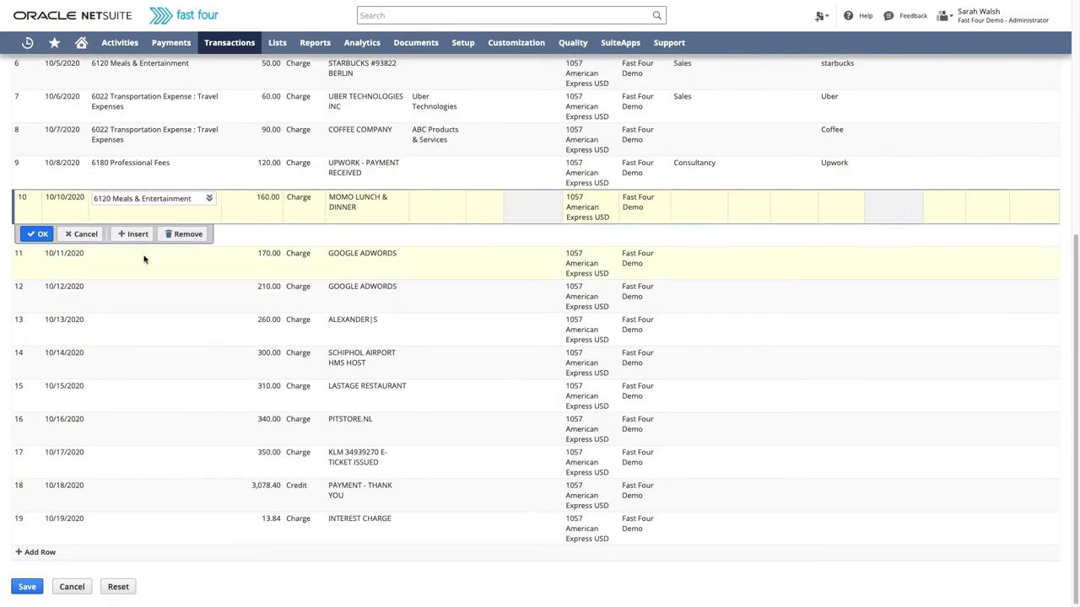
left_click(144, 259)
type("6010")
key("Tab")
left_click(135, 290)
type("6010")
key("Tab")
Set the account of line 13 to 6120 Meals & Entertainment and of line 14 to 6022 Transportation Expense : Travel Expenses.
left_click(122, 322)
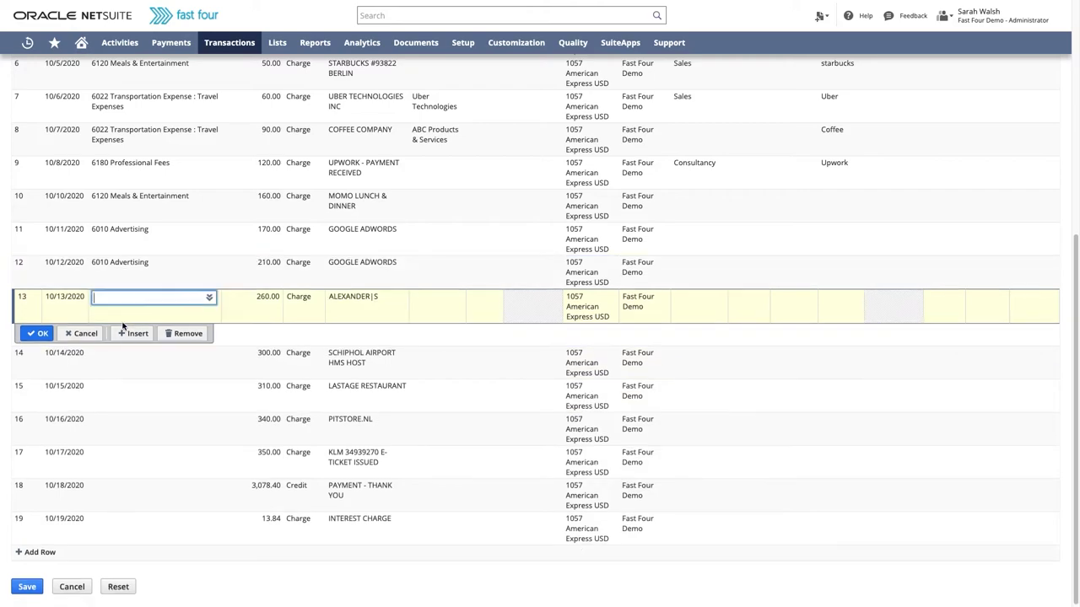
type("6120 Meals & Entertainment")
key("Tab")
left_click(120, 354)
type("6022 Transportation Expense : T")
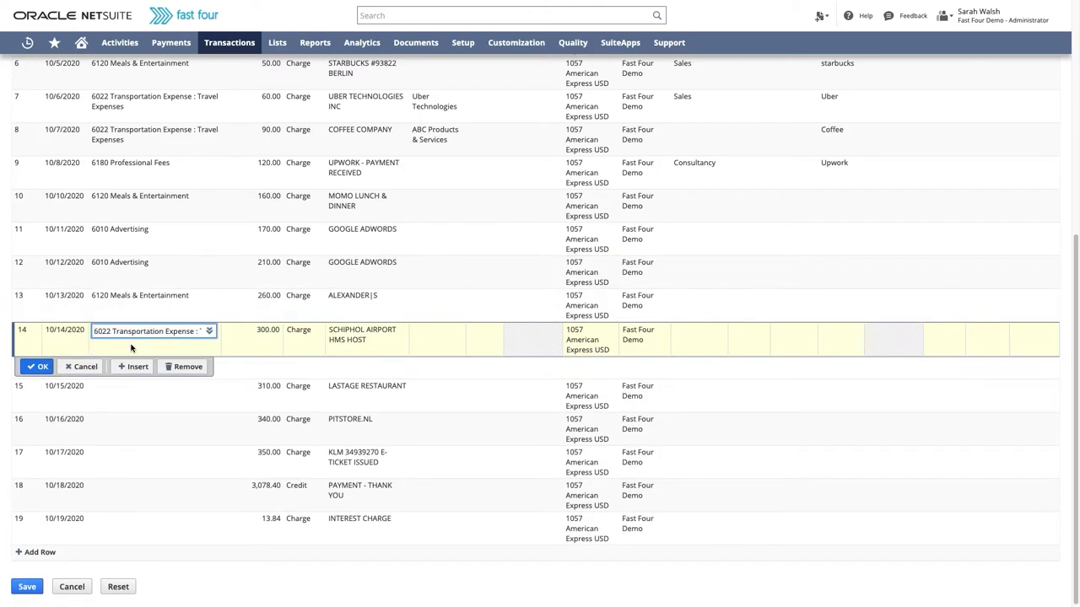
key("Tab")
Set the account of line 15 to 6120 Meals & Entertainment and of line 16 to 6150 Office Expense.
left_click(129, 393)
type("6120")
key("Tab")
left_click(132, 423)
type("6150")
key("Tab")
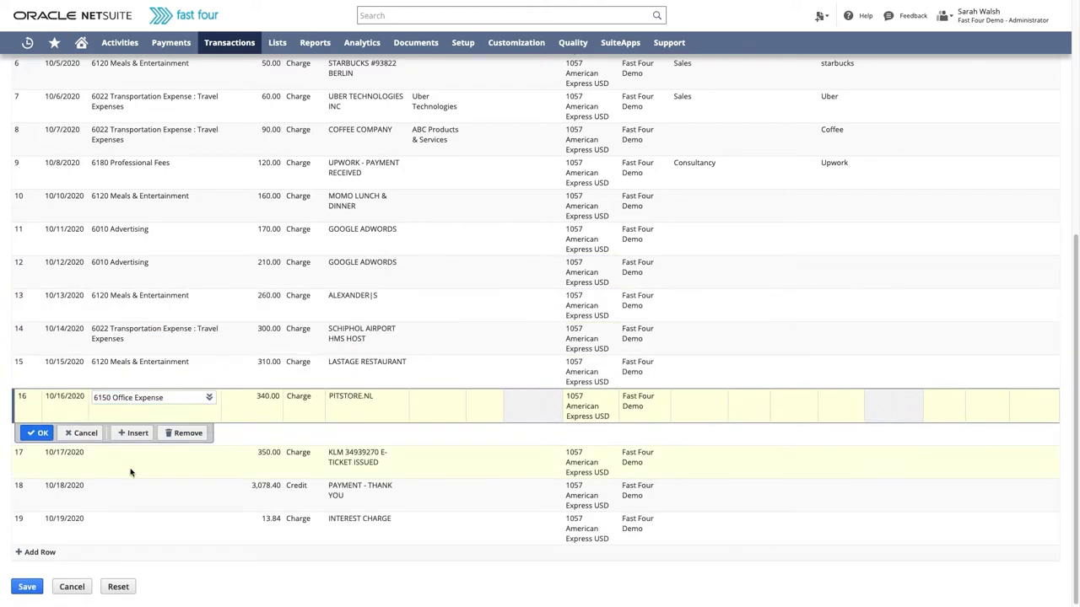
Set the account of line 17, the KLM e-ticket charge, to 6022 Transportation Expense : Travel Expenses.
left_click(130, 473)
type("6022")
key("Tab")
Set the credit payment on line 18 to account 2000 Accounts Payable with American Express as the name.
left_click(310, 489)
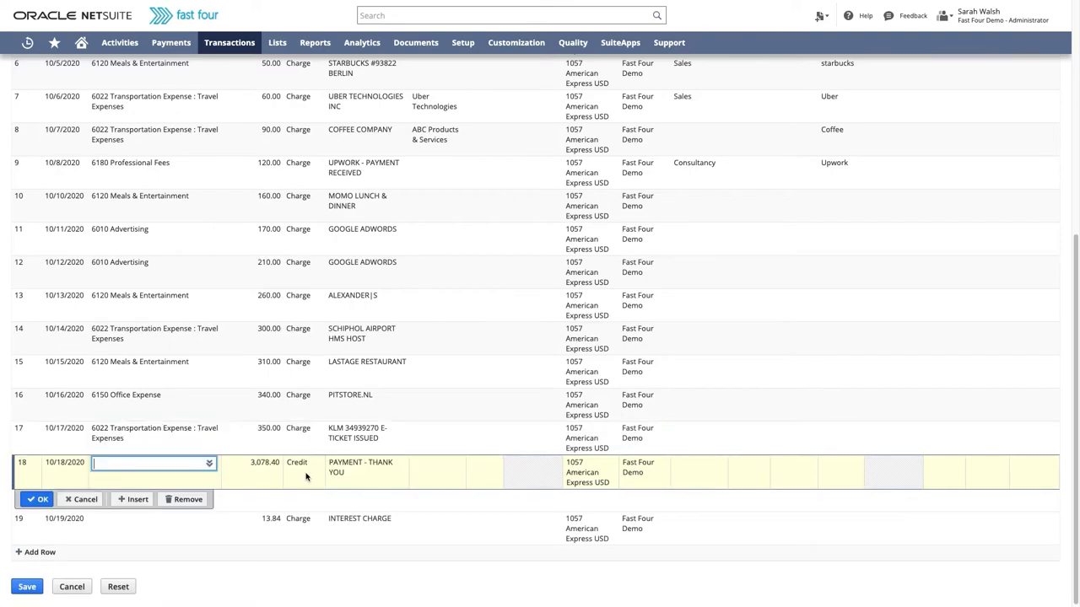
left_click(307, 476)
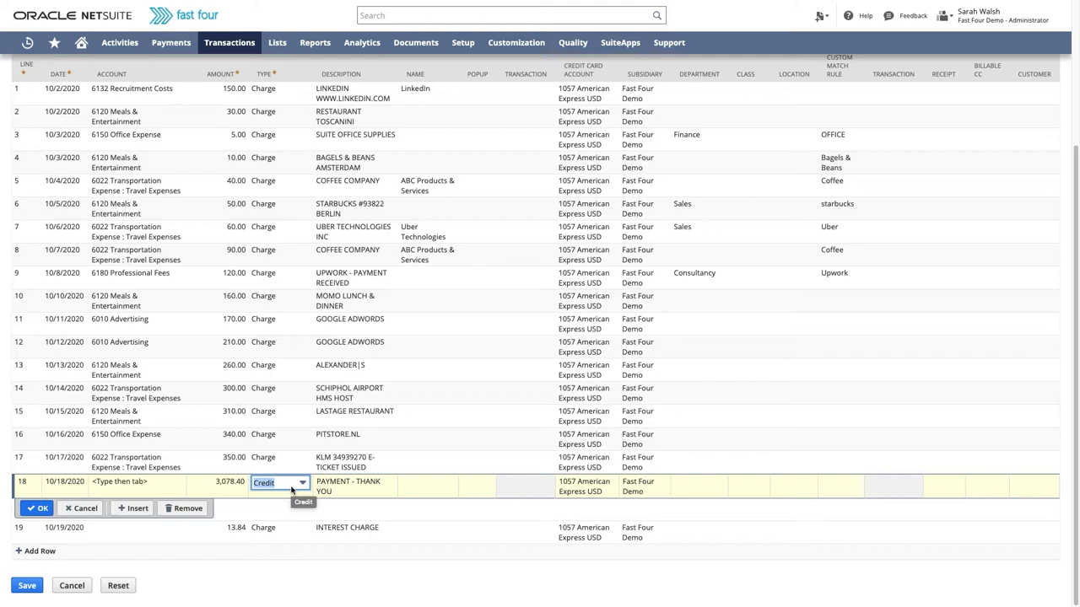
left_click(136, 483)
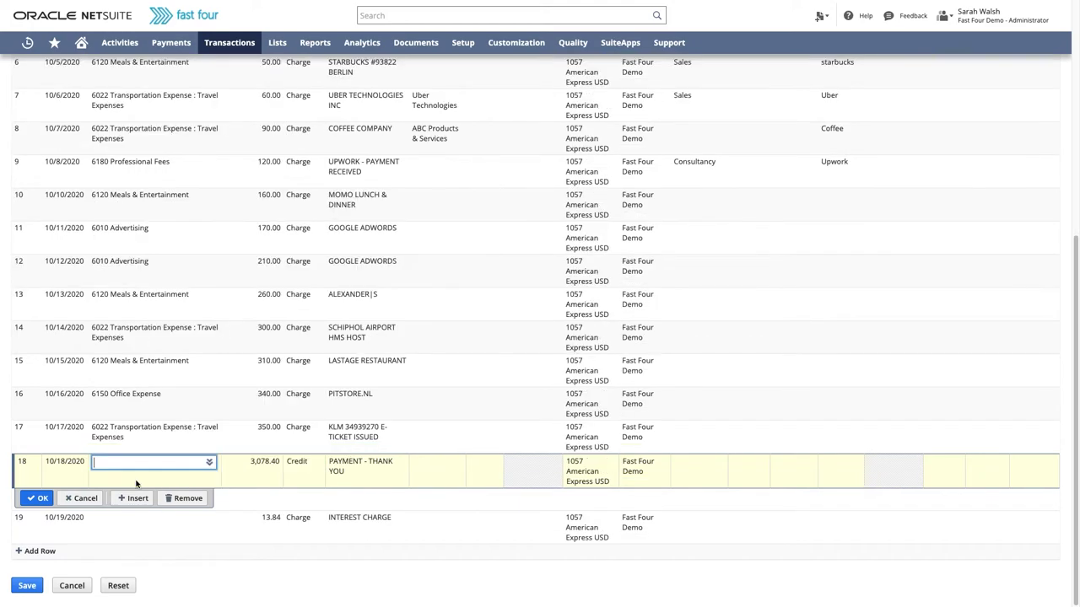
type("Accounts")
left_click(153, 494)
left_click(434, 469)
type("a")
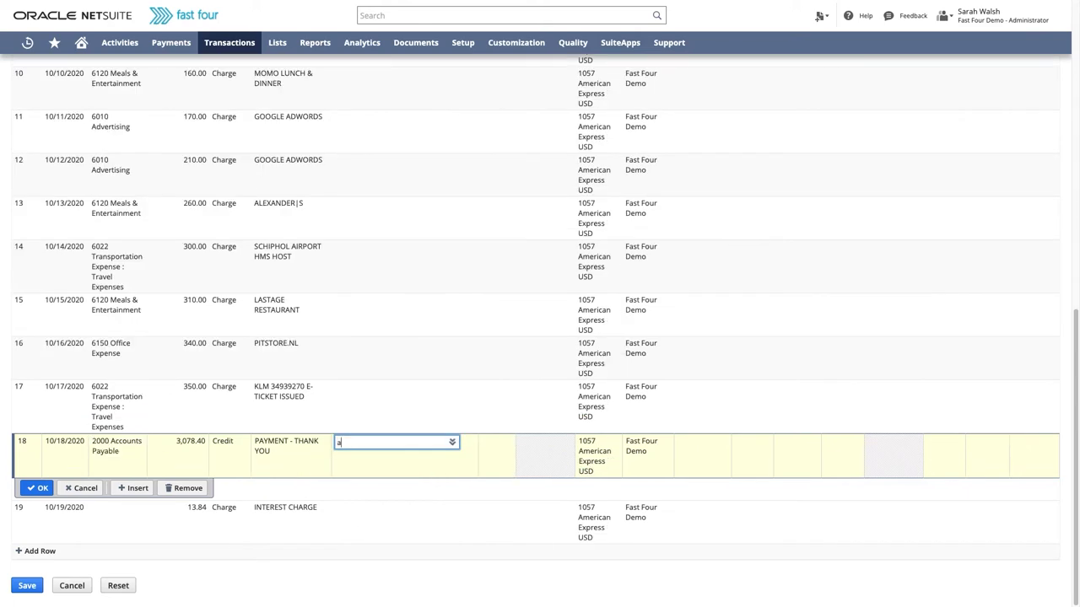
type("meric")
left_click(430, 459)
Set the account of line 19, the interest charge, to 6110 Interest Expense and save the credit card statement.
left_click(134, 518)
type("inter")
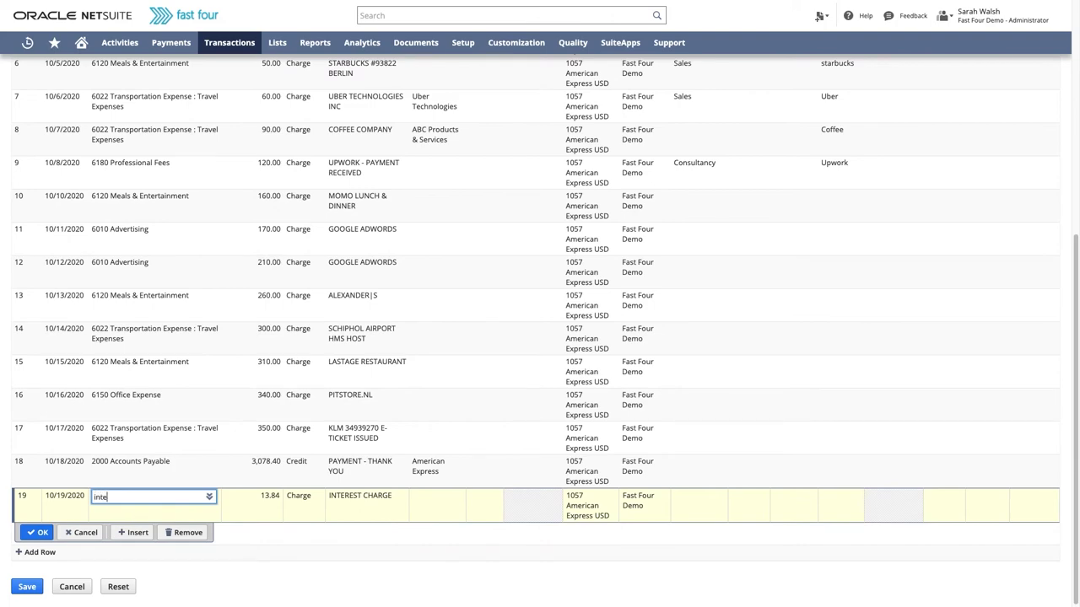
left_click(135, 512)
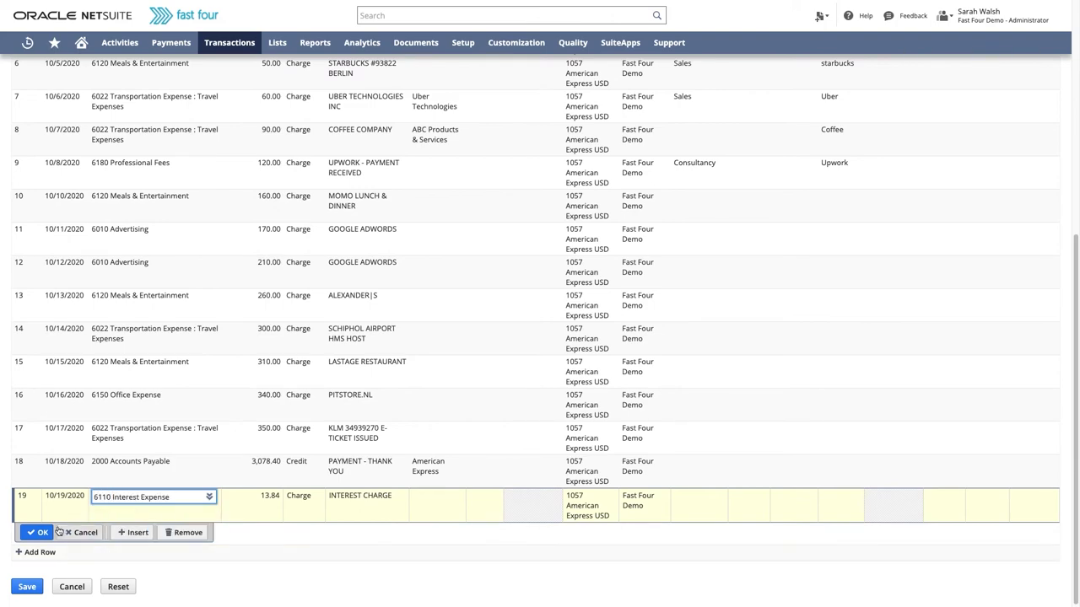
left_click(26, 586)
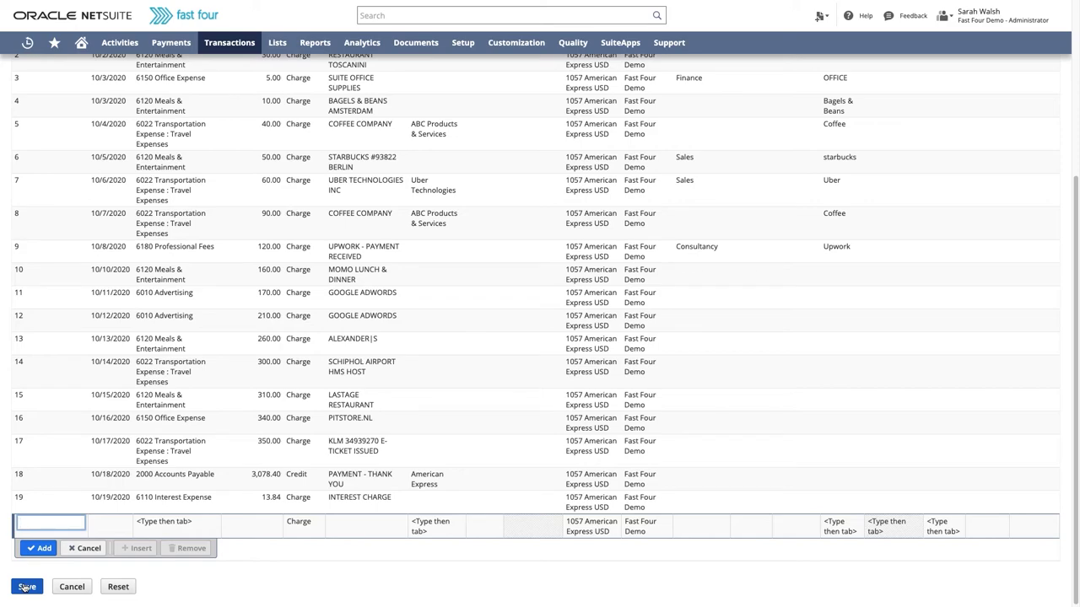
Save the October credit card statement with all its coded lines.
left_click(25, 588)
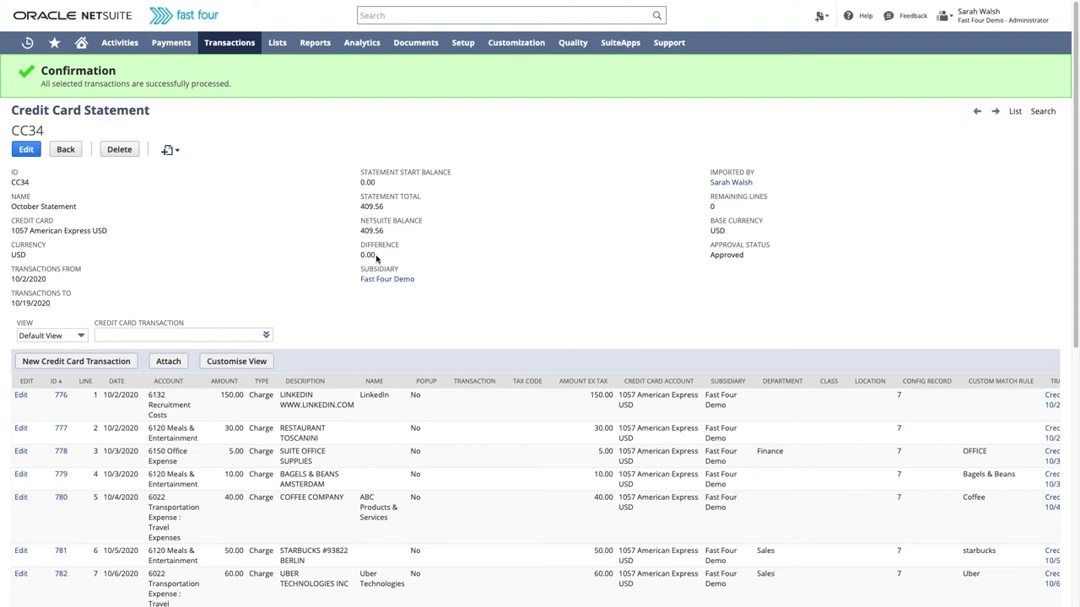
Open the credit card configuration of account 1057 American Express USD for editing and review its amount, date and description column settings.
mouse_move(463, 44)
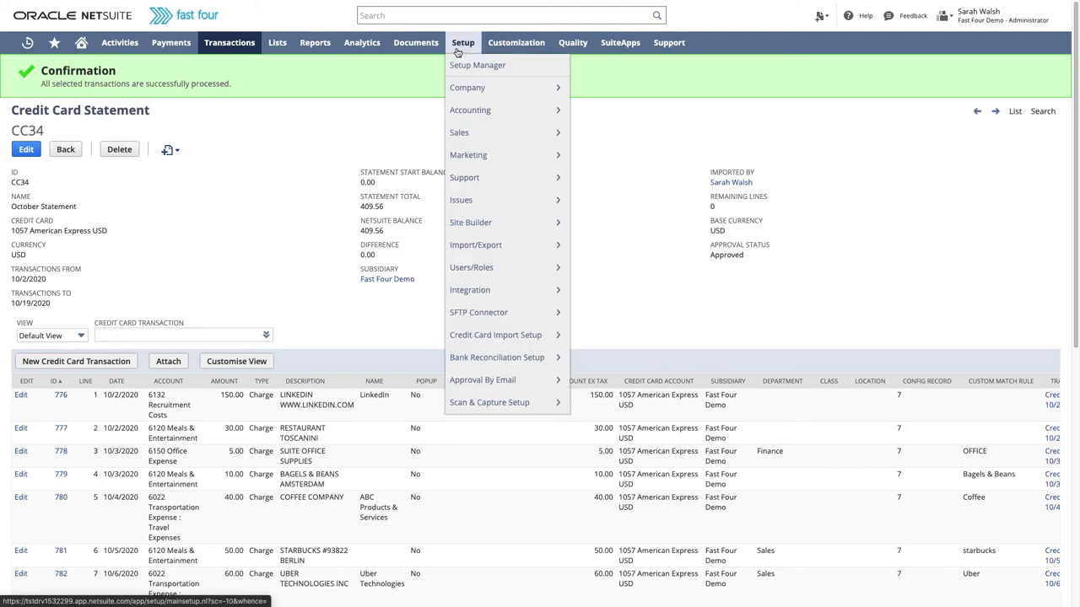
mouse_move(470, 338)
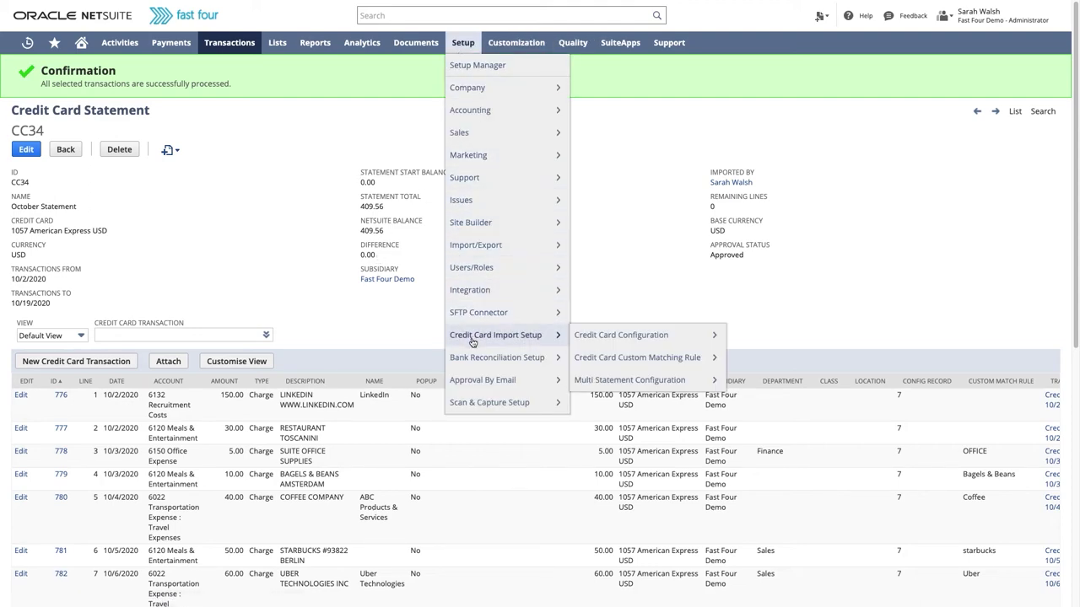
left_click(625, 340)
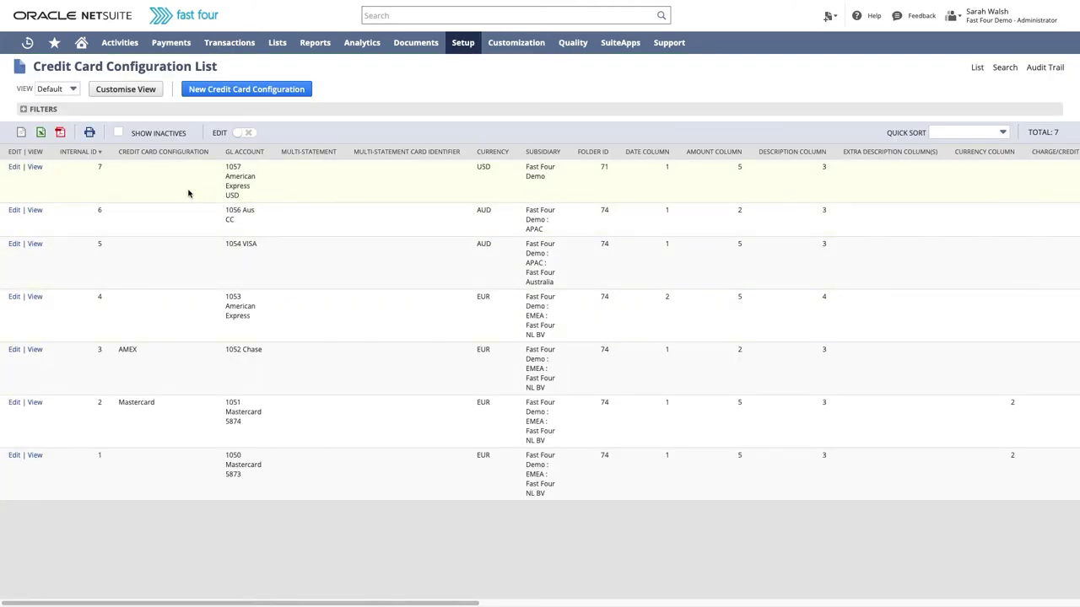
left_click(13, 167)
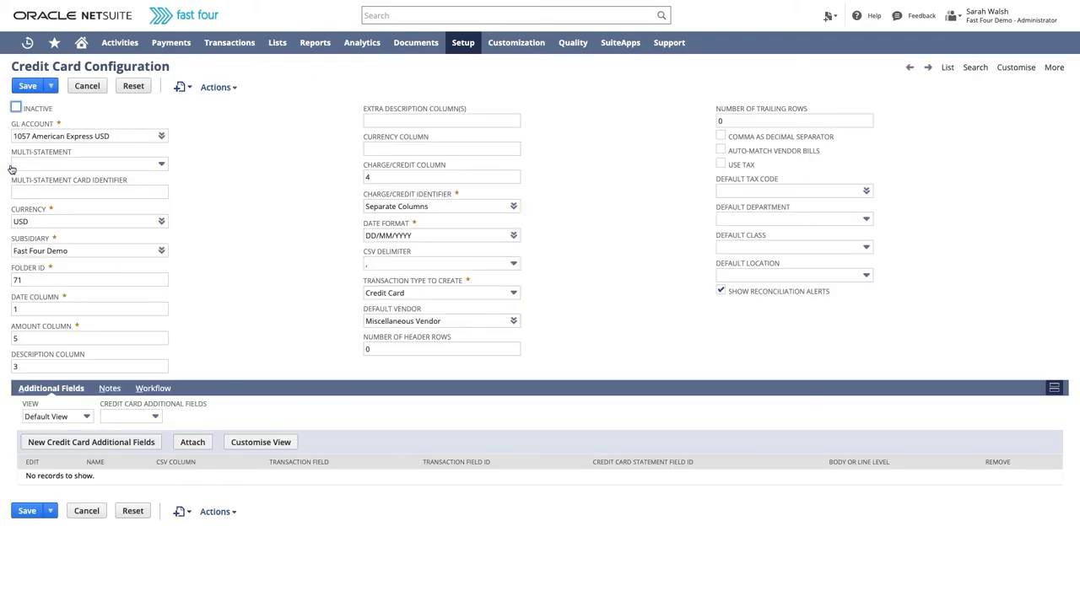
left_click(62, 344)
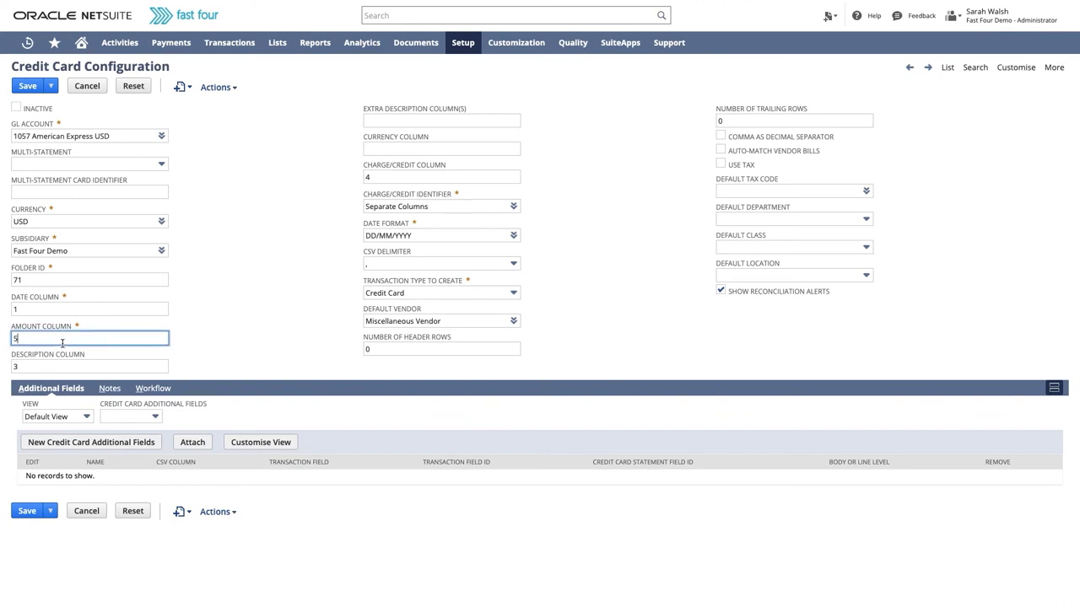
left_click(64, 314)
left_click(57, 369)
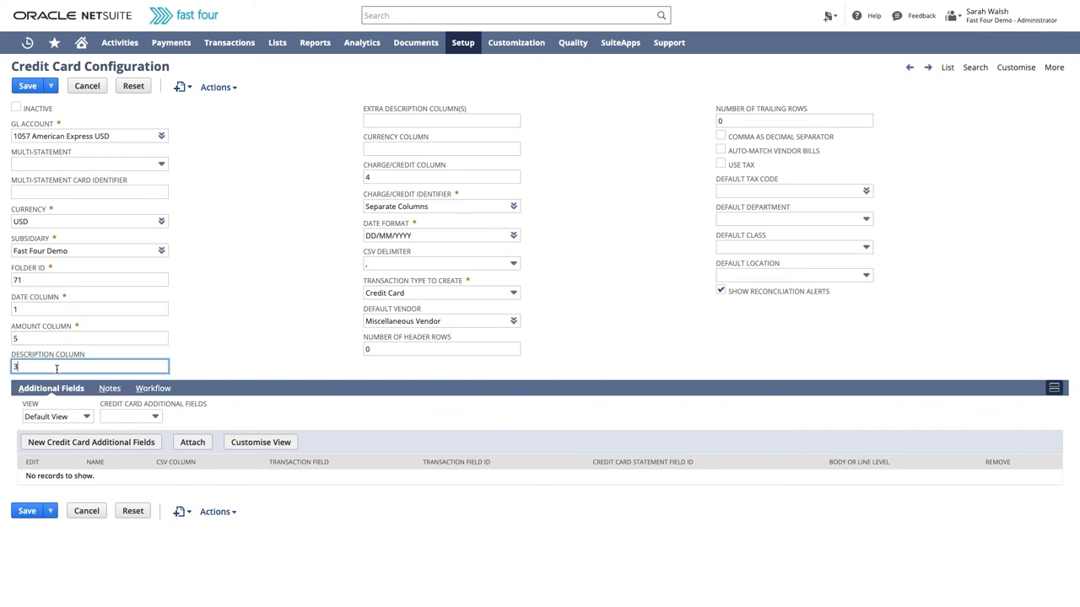